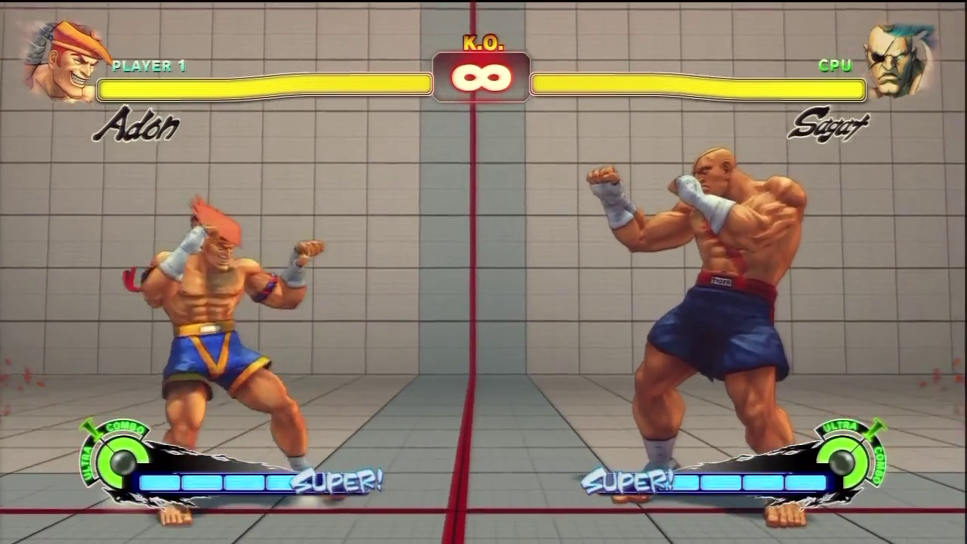
# Step: Turn INPUT DISPLAY on in Training Options and resume the Adon versus Sagat match
pyautogui.press('Escape')
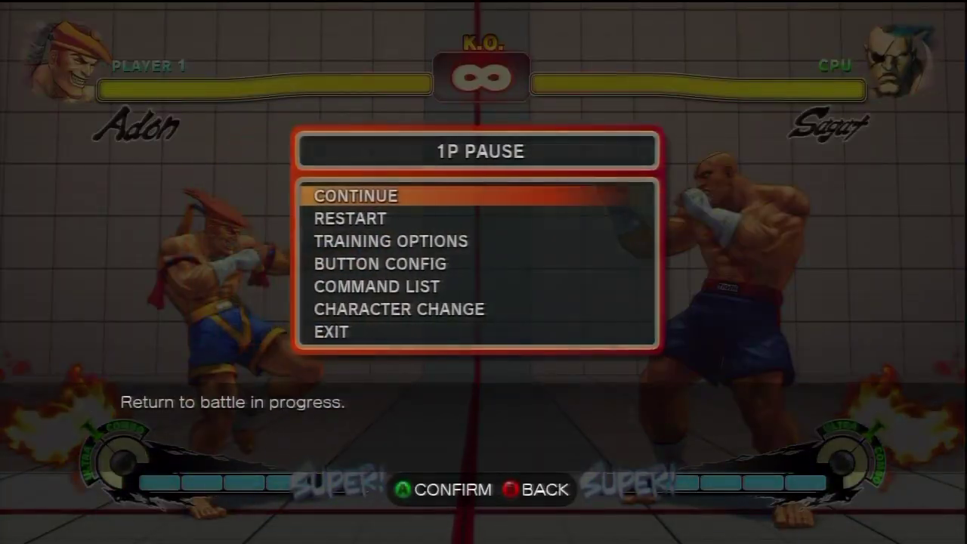
pyautogui.press('Down')
pyautogui.press('Down')
pyautogui.press('Return')
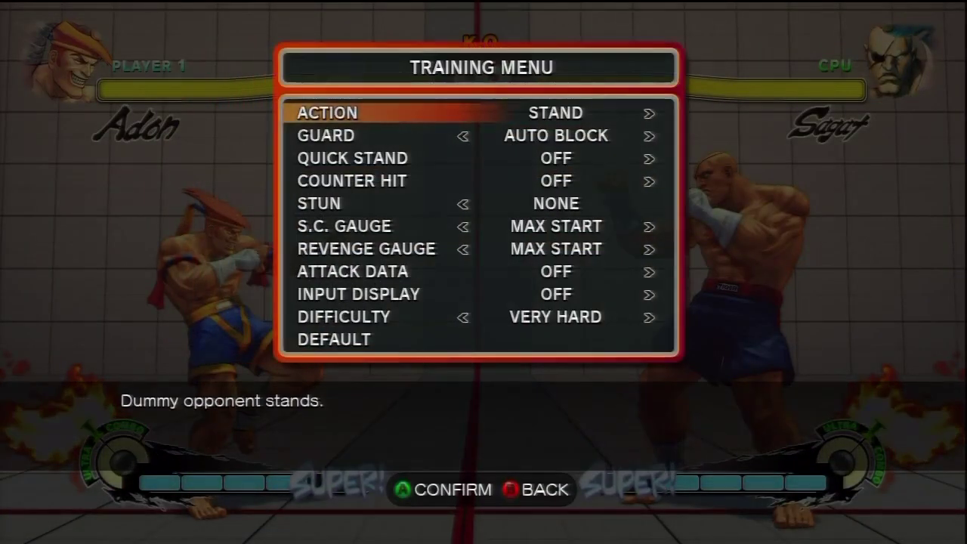
pyautogui.press('Down')
pyautogui.press('Down')
pyautogui.press('Down')
pyautogui.press('Down')
pyautogui.press('Down')
pyautogui.press('Down')
pyautogui.press('Down')
pyautogui.press('Down')
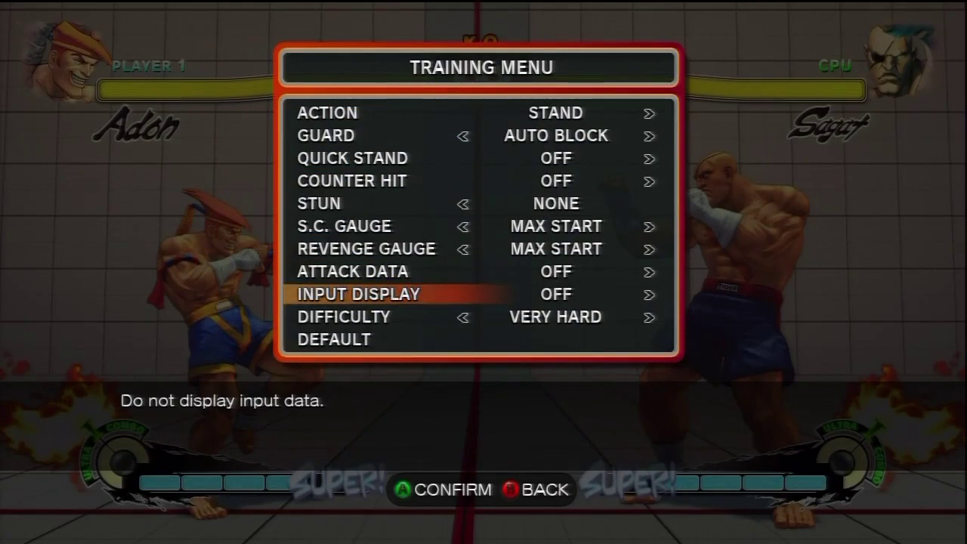
pyautogui.press('Right')
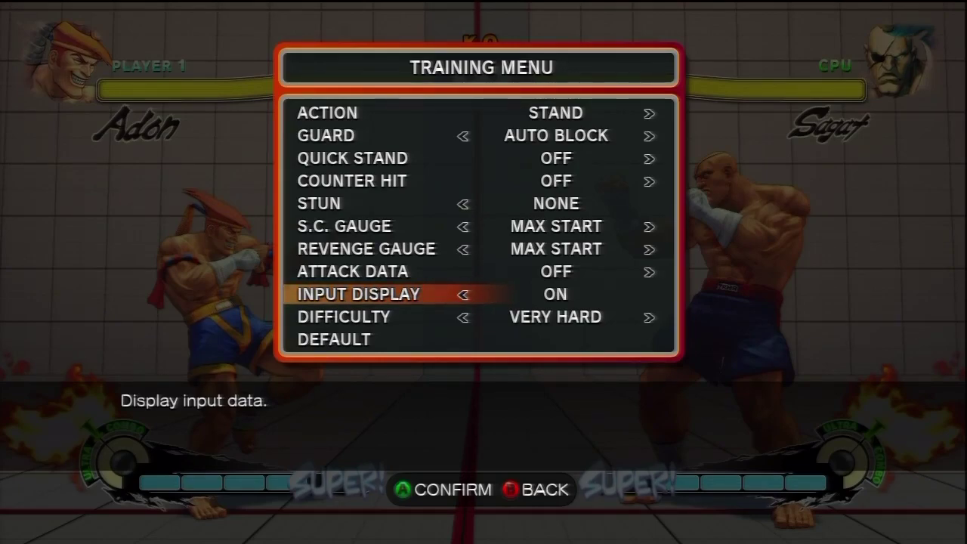
pyautogui.press('Escape')
pyautogui.press('Escape')
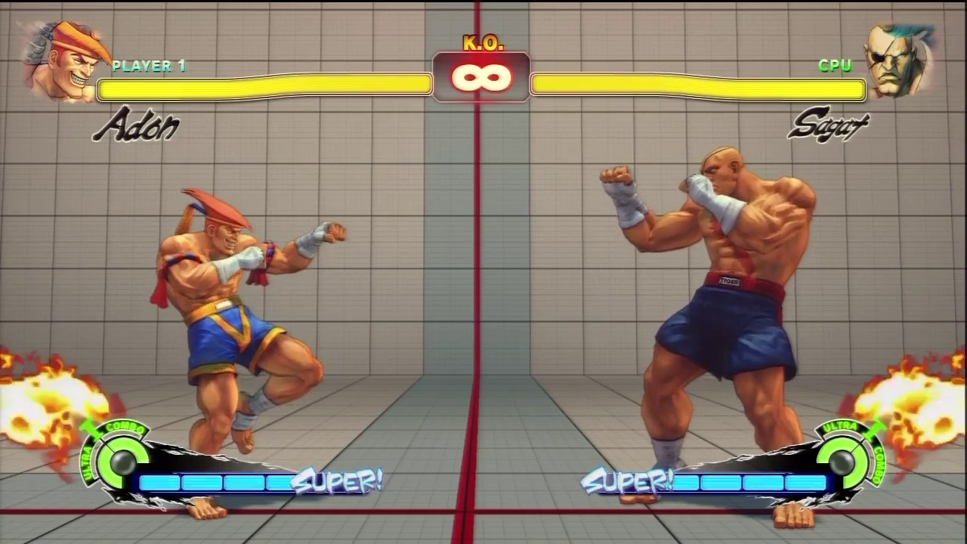
# Step: Throw a test kick, then set INPUT DISPLAY back to OFF and resume the fight
pyautogui.press('k')
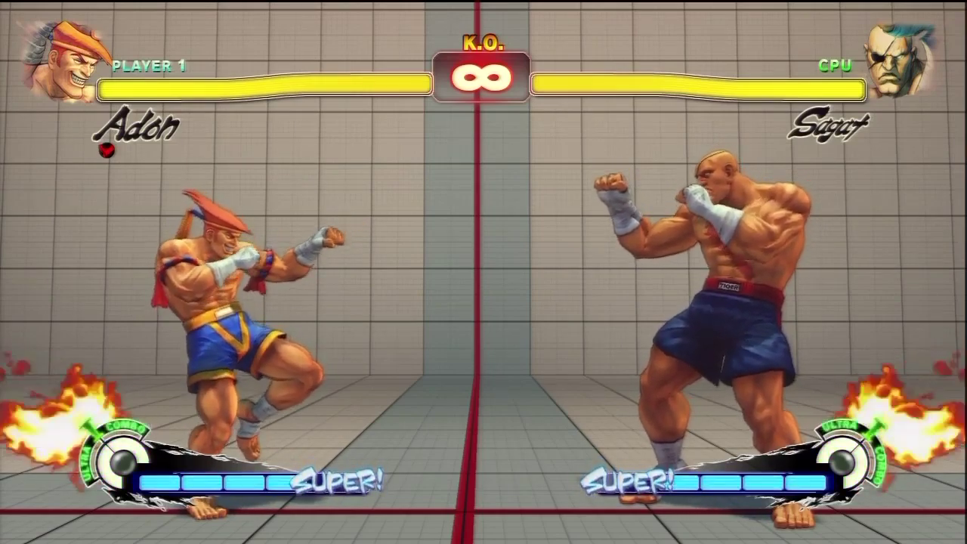
pyautogui.press('Escape')
pyautogui.press('Down')
pyautogui.press('Down')
pyautogui.press('Return')
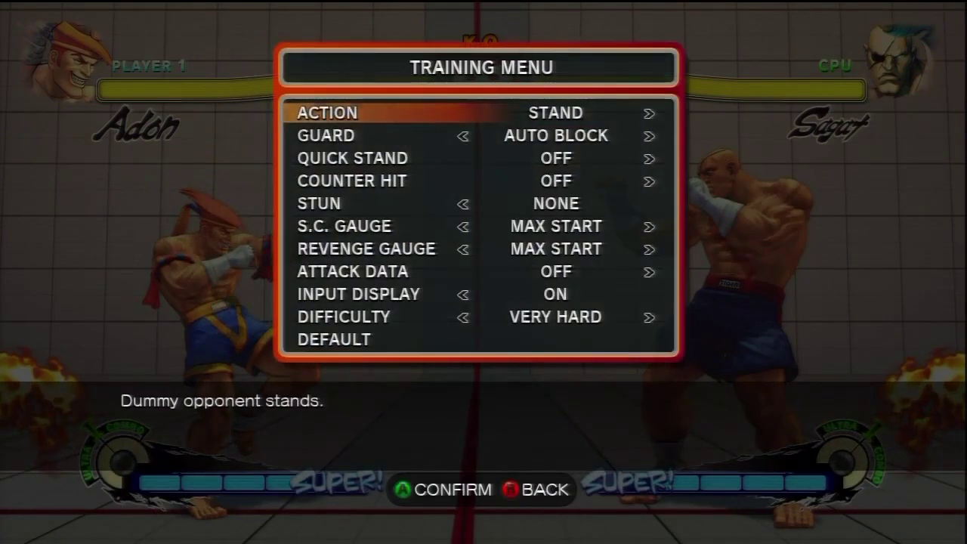
pyautogui.press('Down')
pyautogui.press('Down')
pyautogui.press('Down')
pyautogui.press('Down')
pyautogui.press('Down')
pyautogui.press('Down')
pyautogui.press('Down')
pyautogui.press('Down')
pyautogui.press('Down')
pyautogui.press('Left')
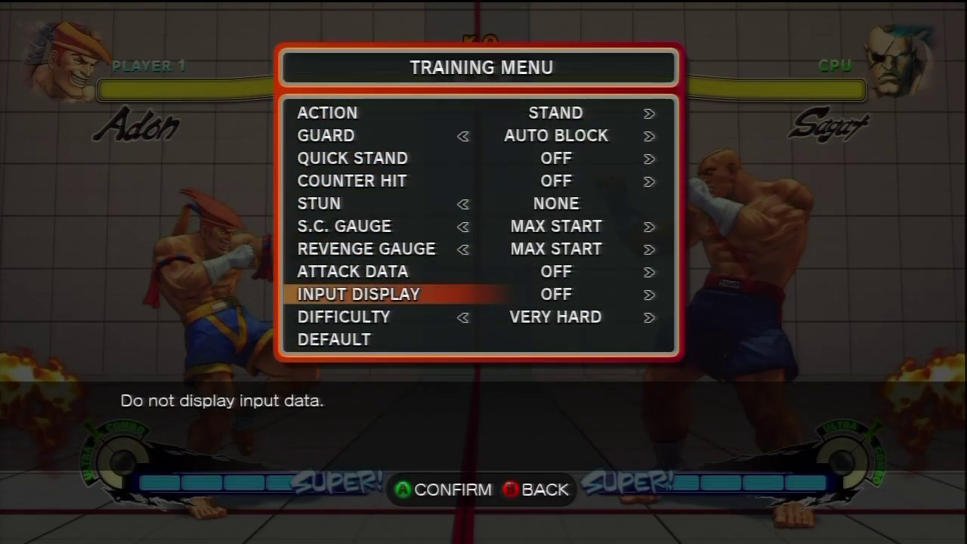
pyautogui.press('Escape')
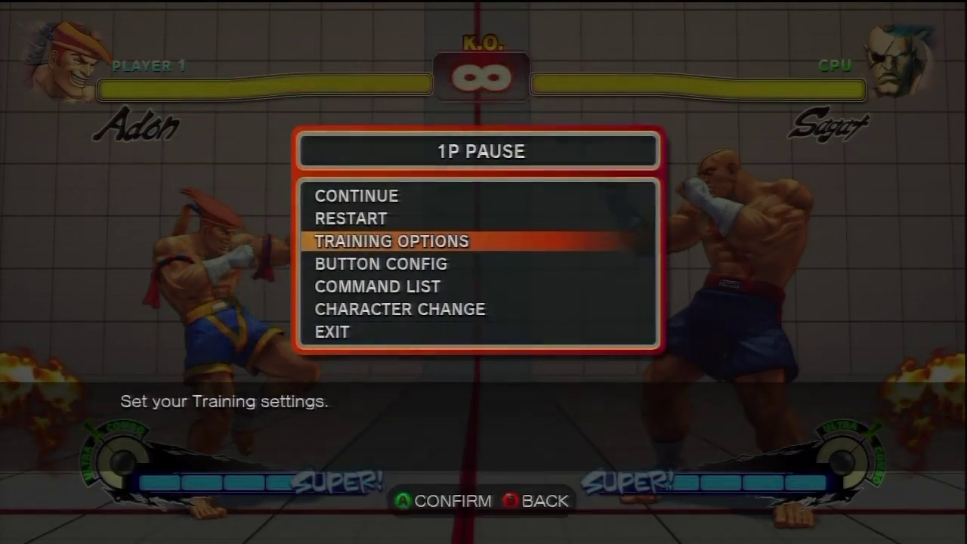
pyautogui.press('Escape')
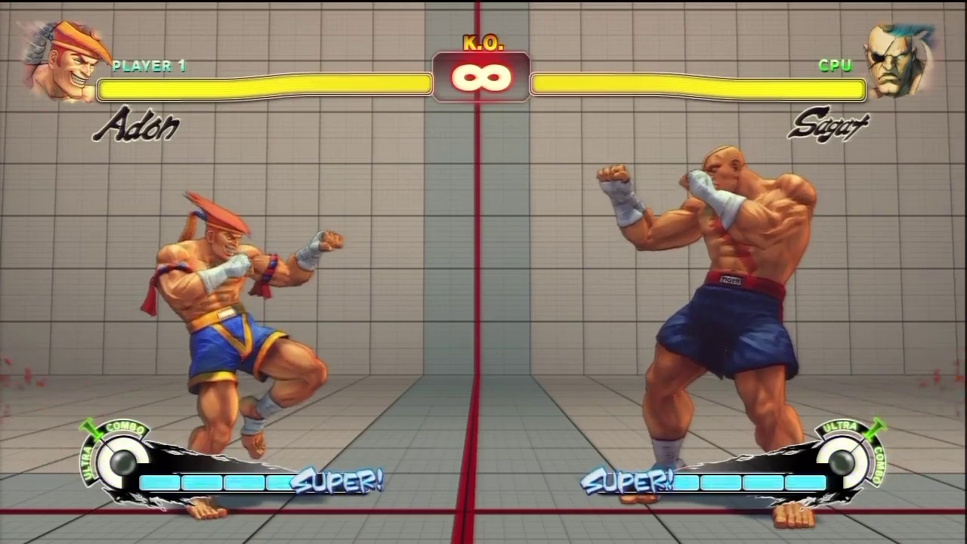
# Step: Walk Adon toward Sagat, jump over him and crouch facing him
pyautogui.press('Right')
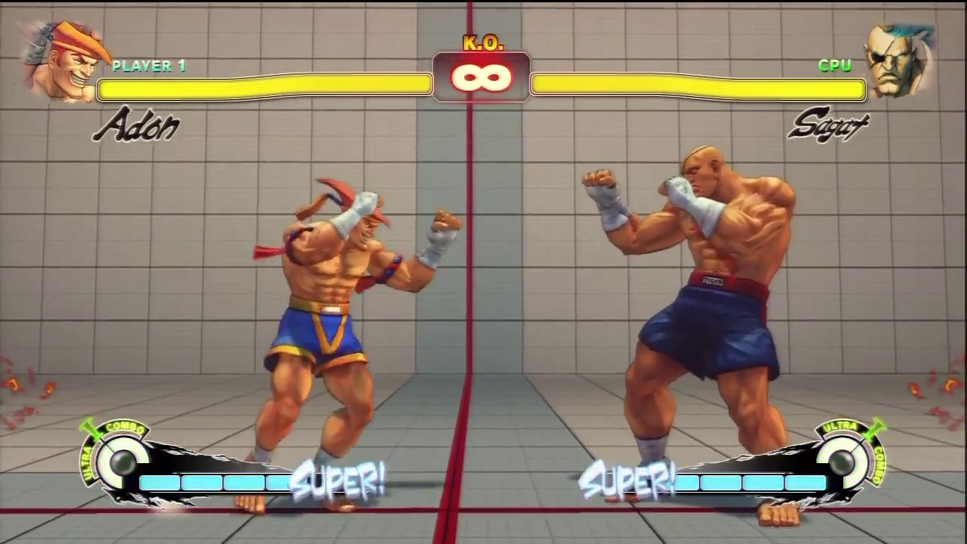
pyautogui.press('Up')
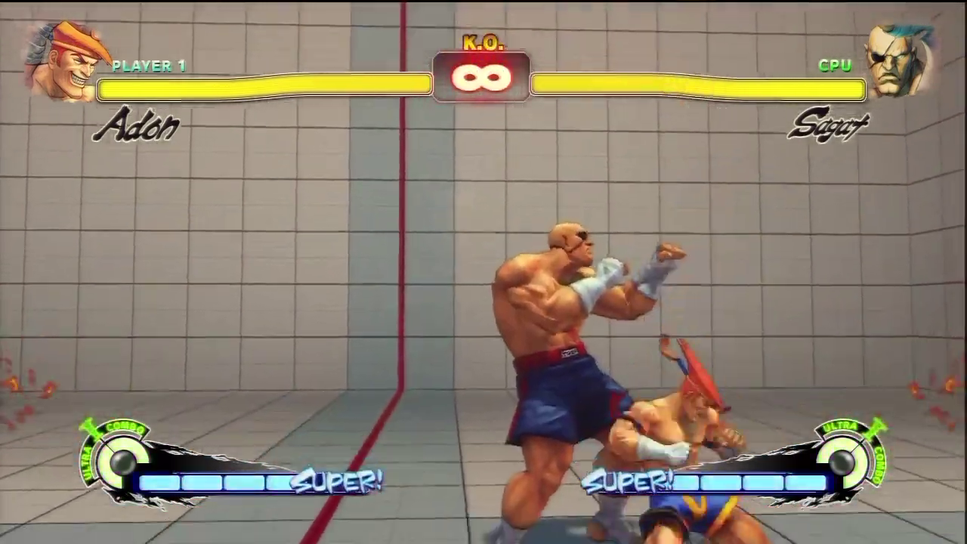
pyautogui.press('Down')
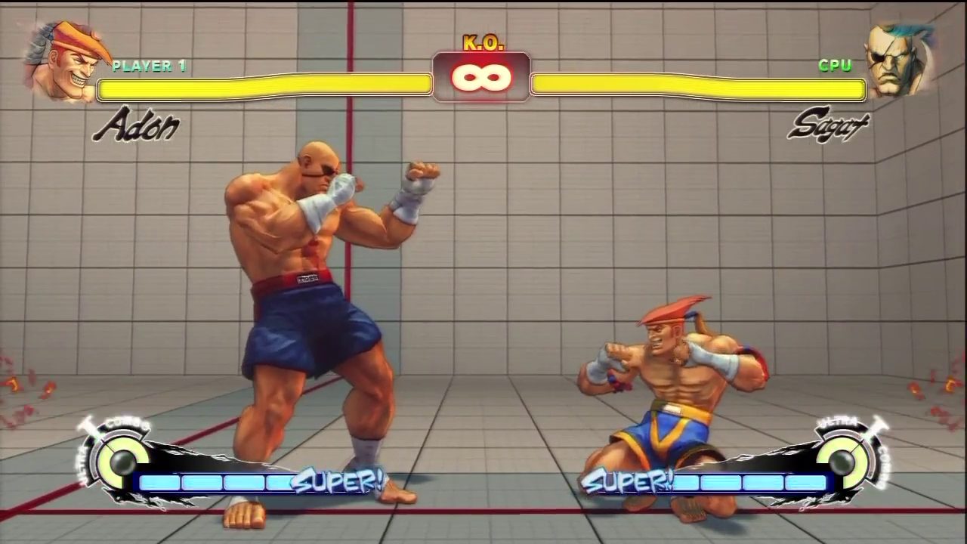
# Step: Land a rising leaping kick, Adon's Ultra, then a handstand flip kick on Sagat
pyautogui.press('Left')
pyautogui.press('Down')
pyautogui.press('Left')
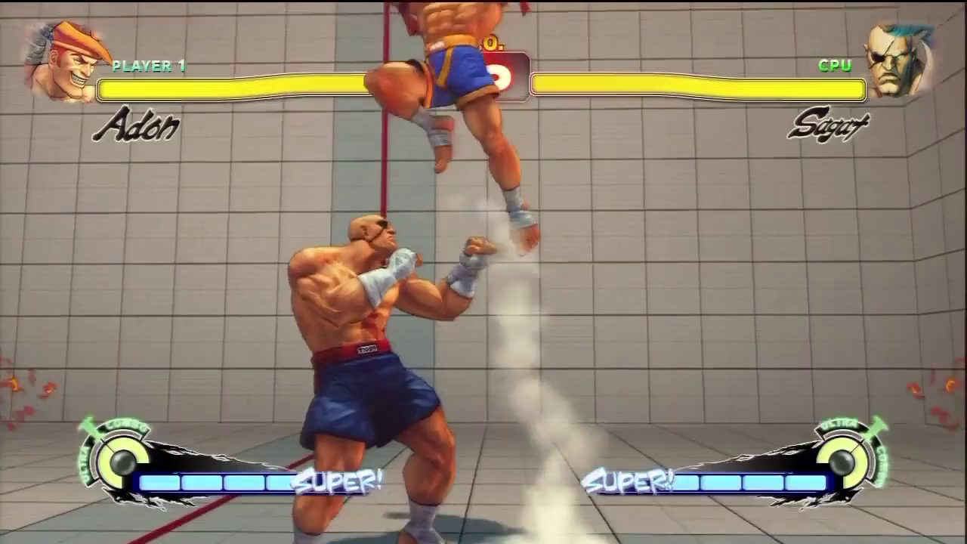
pyautogui.press('Down')
pyautogui.press('Right')
pyautogui.press('Down')
pyautogui.press('Right')
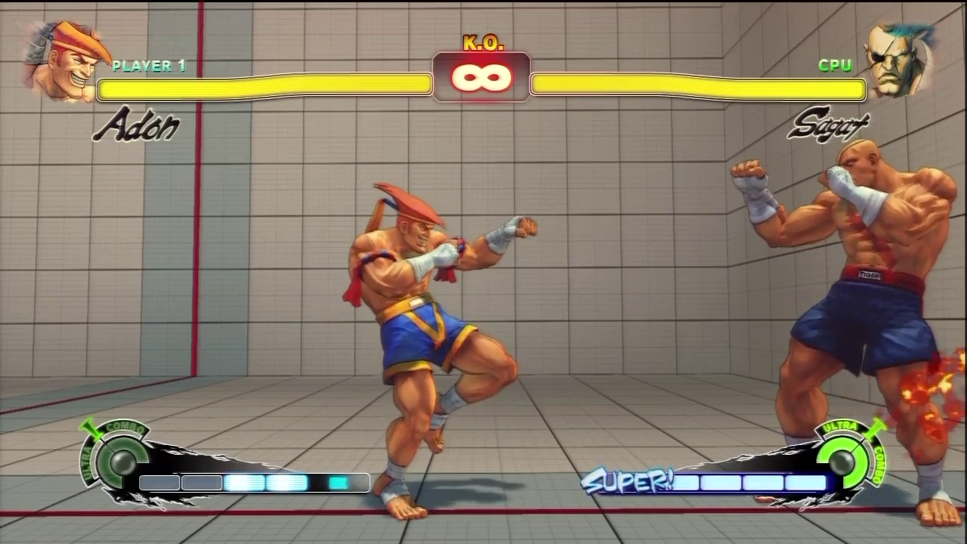
pyautogui.press('Left')
pyautogui.press('Down')
pyautogui.press('k')
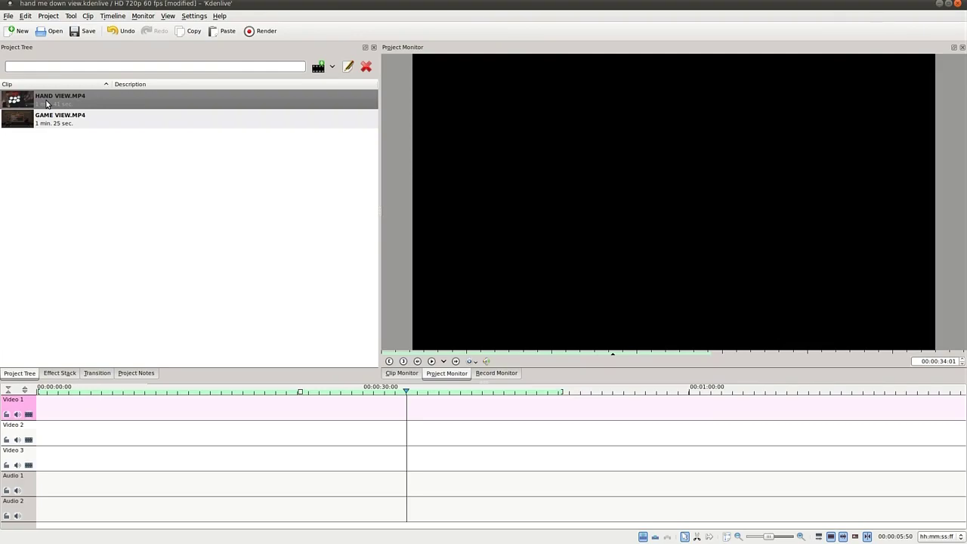
# Step: Place GAME VIEW.MP4 from the Project Tree on Video 2 at 00:00:00
pyautogui.moveTo(58, 115); pyautogui.dragTo(60, 116)
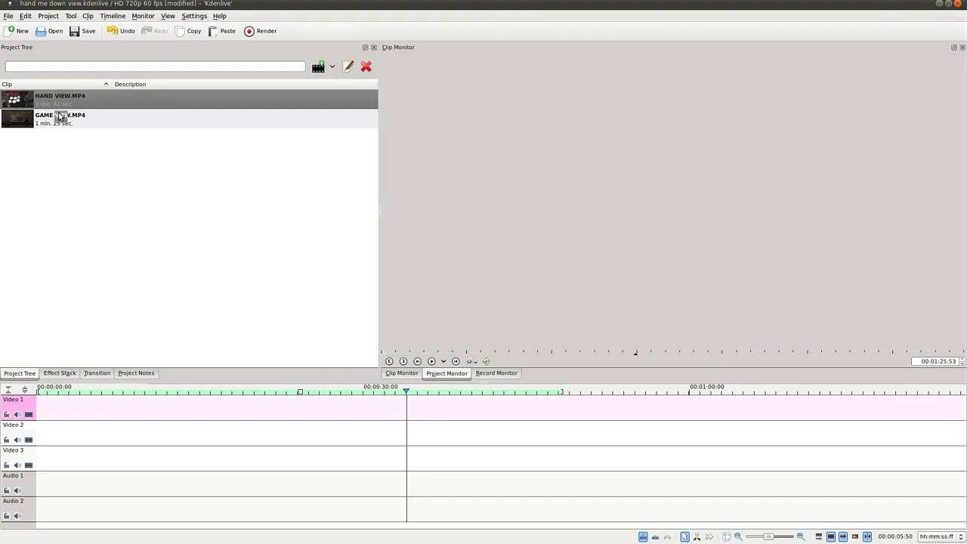
pyautogui.moveTo(60, 116); pyautogui.dragTo(41, 436)
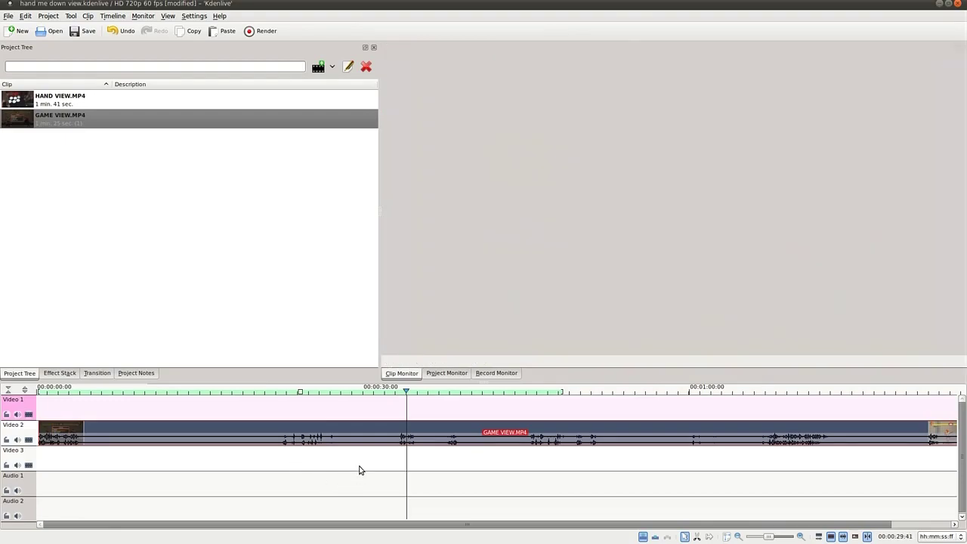
# Step: Move the playhead past the Training Menu to about 00:00:37:42 in the game footage
pyautogui.click(360, 470)
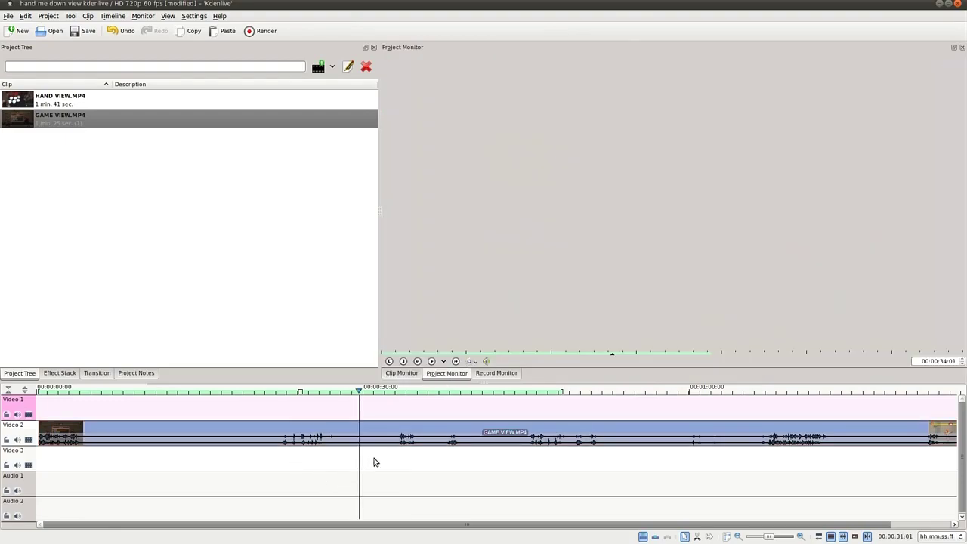
pyautogui.click(392, 459)
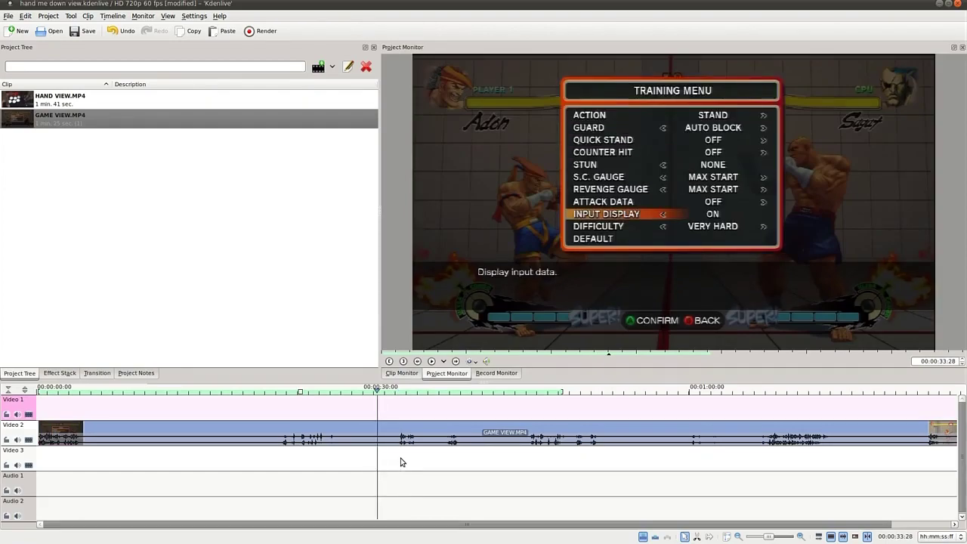
pyautogui.click(401, 460)
pyautogui.click(446, 456)
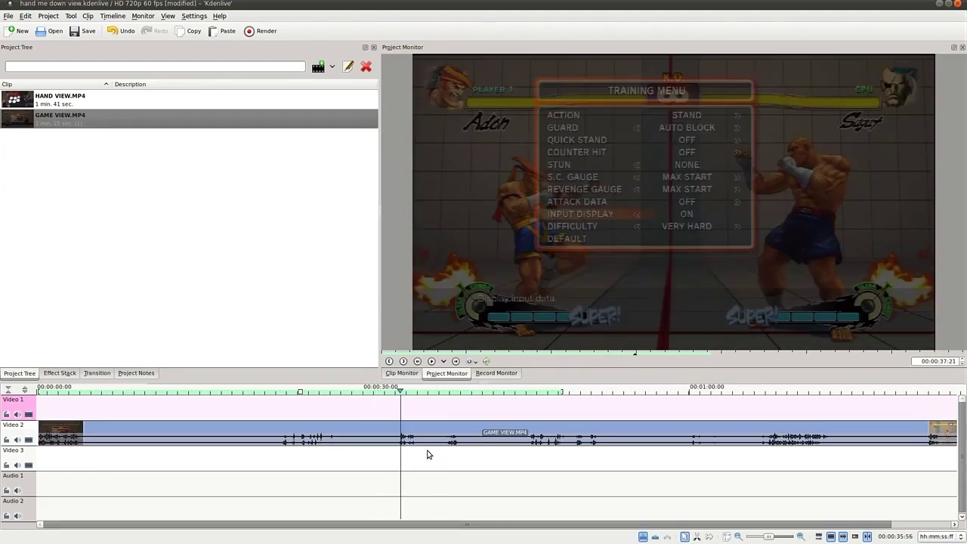
pyautogui.click(436, 451)
pyautogui.click(444, 452)
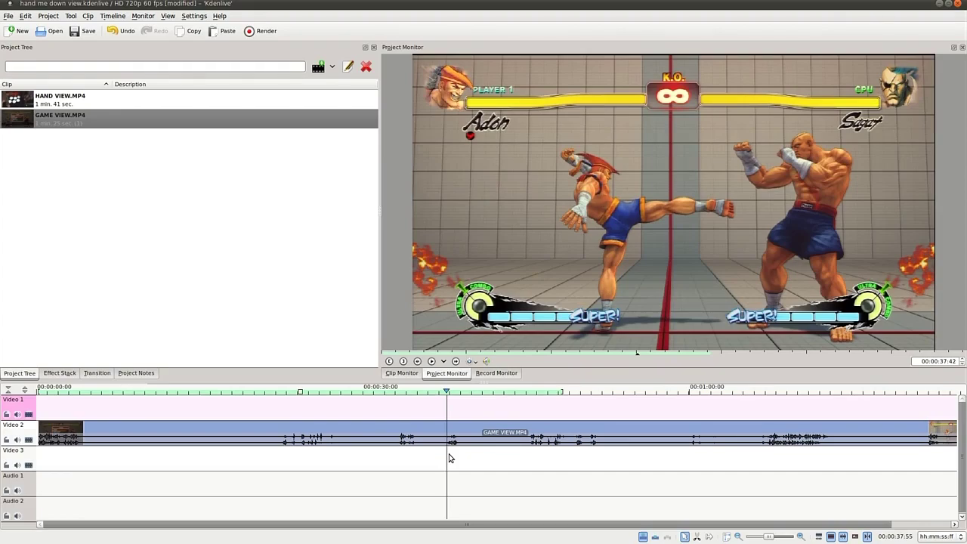
# Step: Step frame by frame to about 00:00:37:30, where Adon begins his kick
pyautogui.press('Left')
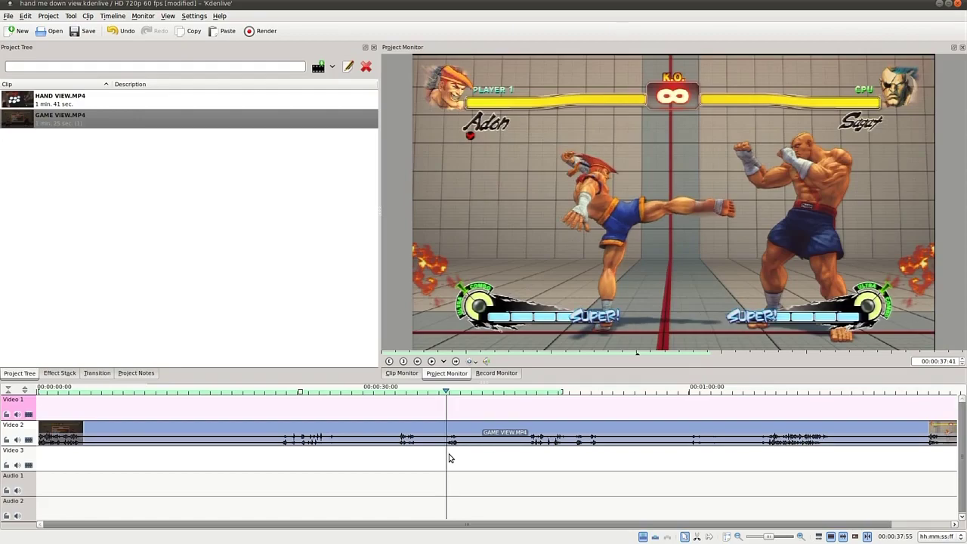
pyautogui.press('Left')
pyautogui.press('Left')
pyautogui.press('Left')
pyautogui.press('Left')
pyautogui.press('Left')
pyautogui.press('Left')
pyautogui.press('Left')
pyautogui.press('Left')
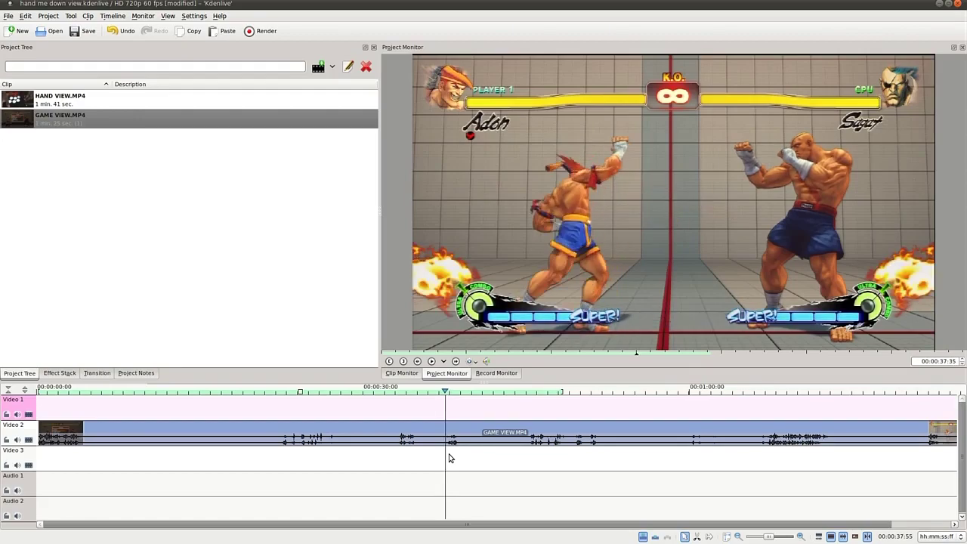
pyautogui.press('Left')
pyautogui.press('Left')
pyautogui.press('Left')
pyautogui.press('Left')
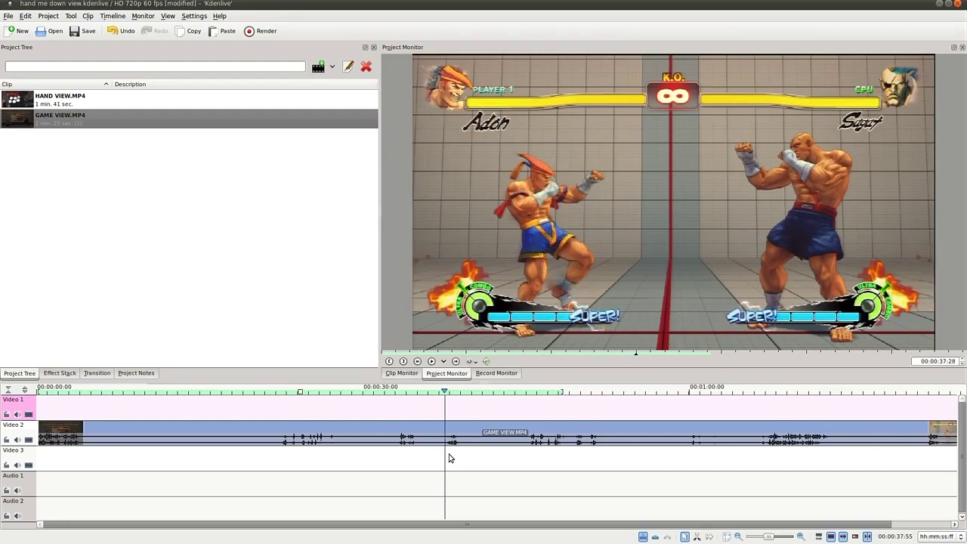
pyautogui.press('Left')
pyautogui.press('Left')
pyautogui.press('Left')
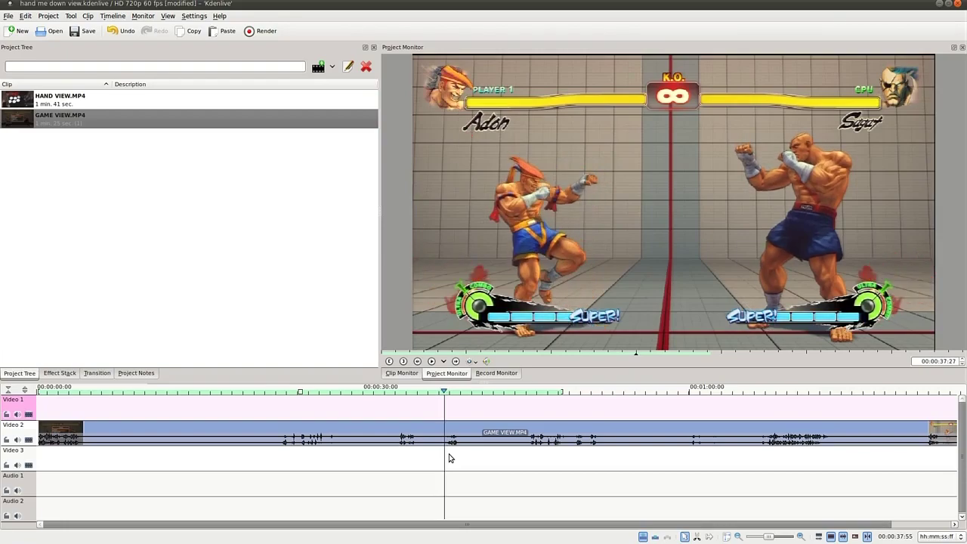
pyautogui.press('Right')
pyautogui.press('Right')
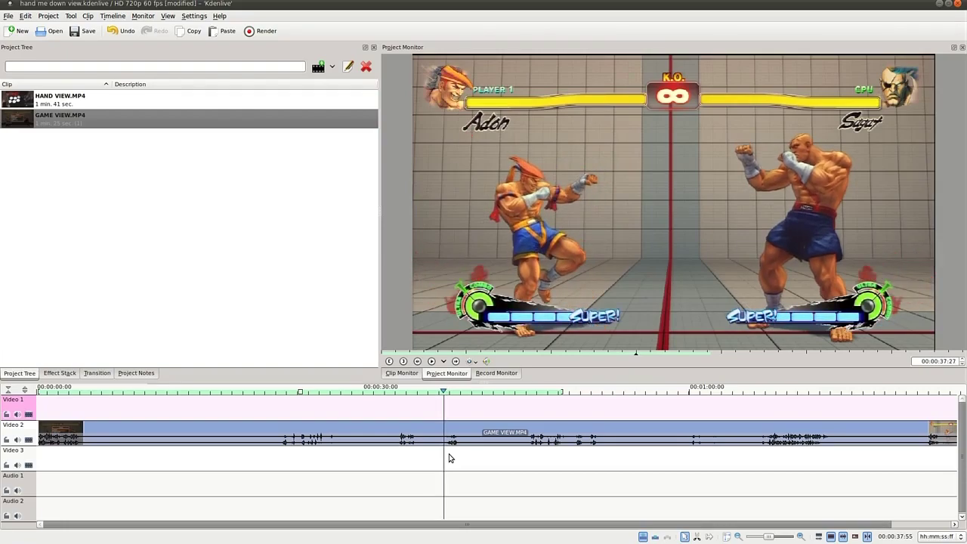
pyautogui.press('Right')
pyautogui.press('Right')
pyautogui.press('Right')
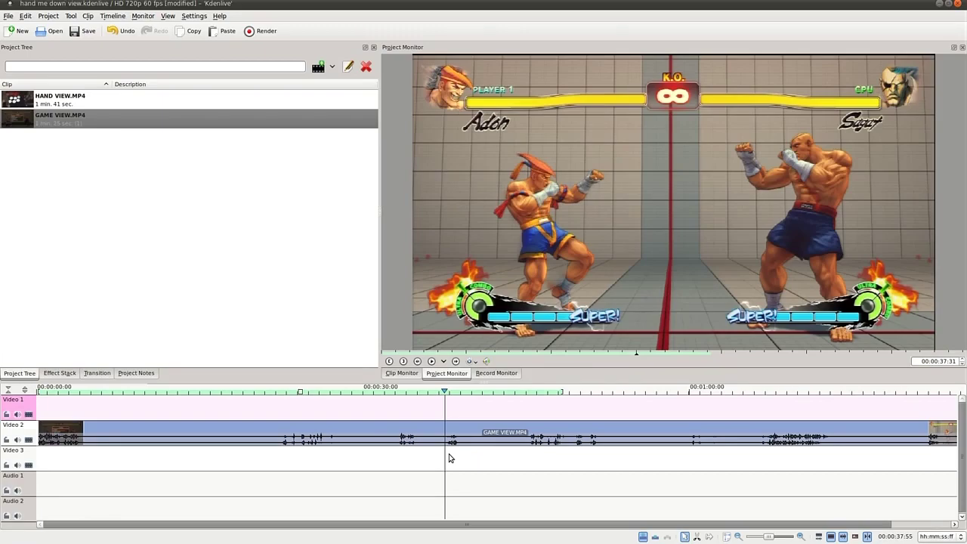
pyautogui.press('Right')
pyautogui.press('Left')
pyautogui.press('Left')
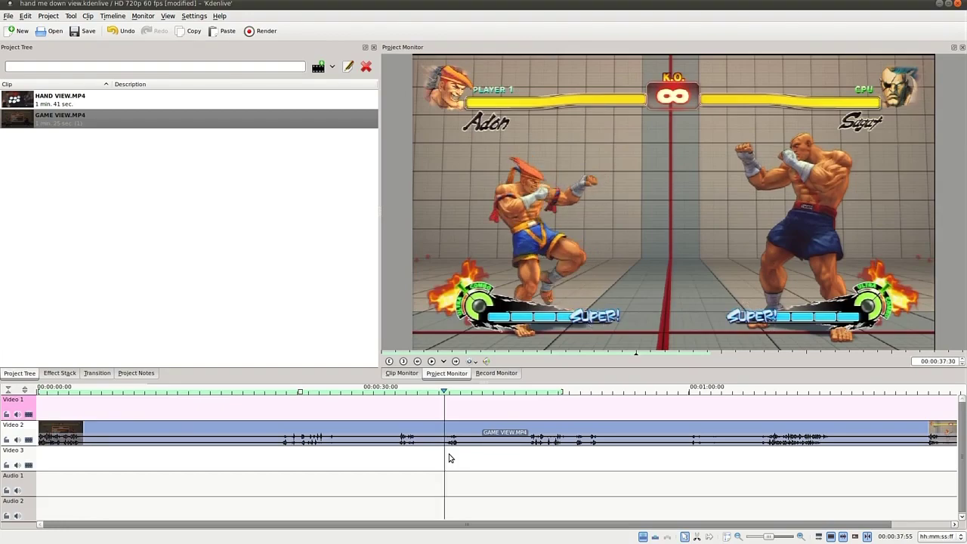
pyautogui.press('Left')
pyautogui.press('Right')
pyautogui.press('Right')
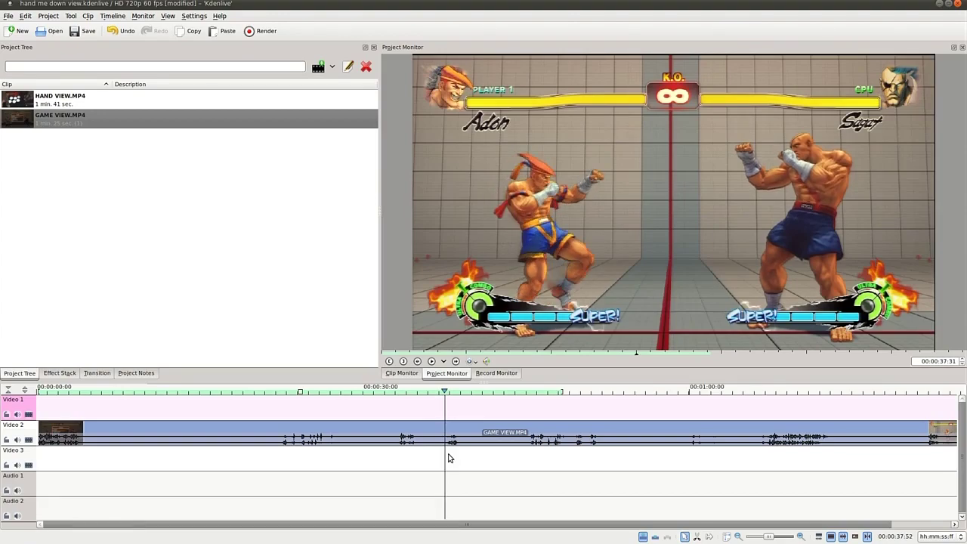
# Step: Split GAME VIEW on Video 2 at the playhead and delete its opening piece
pyautogui.click(353, 435)
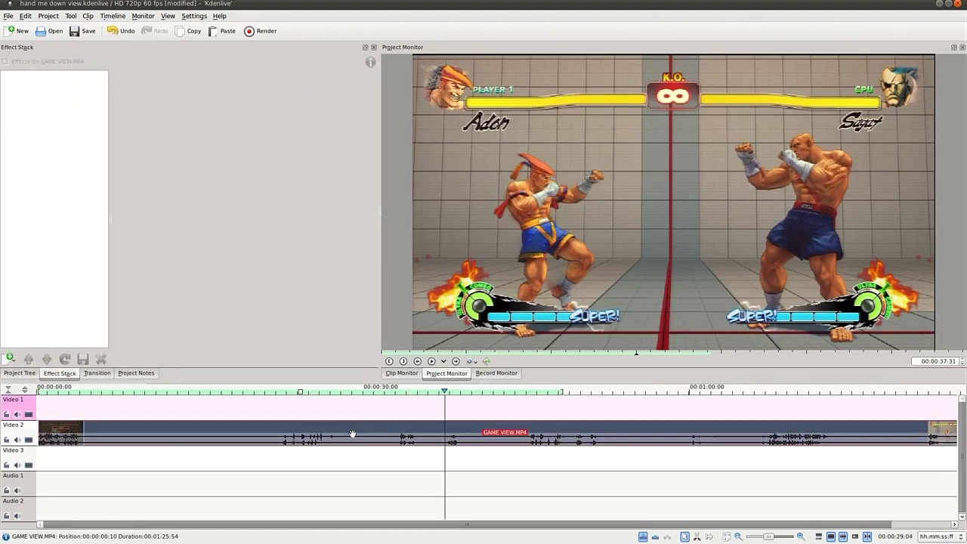
pyautogui.hotkey('shift', 'r')
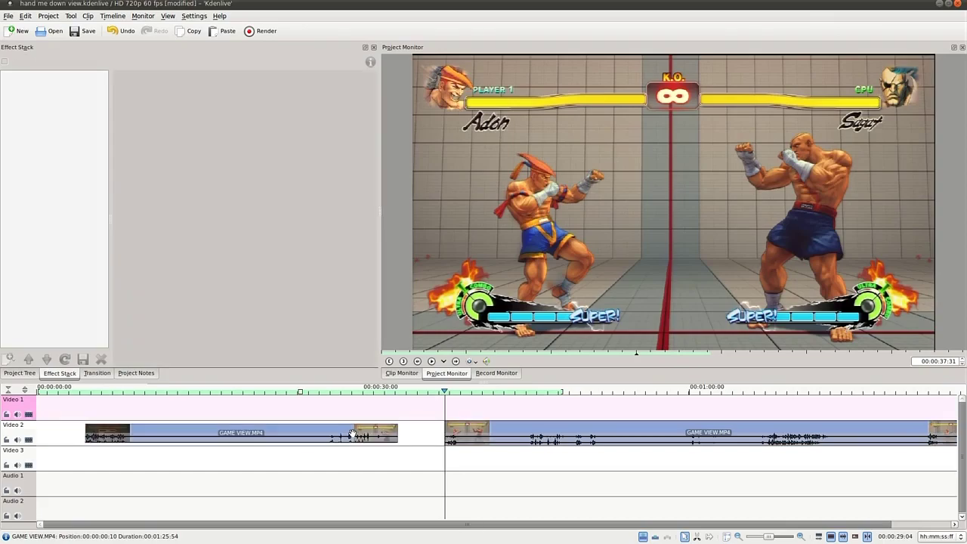
pyautogui.click(353, 435)
pyautogui.press('Delete')
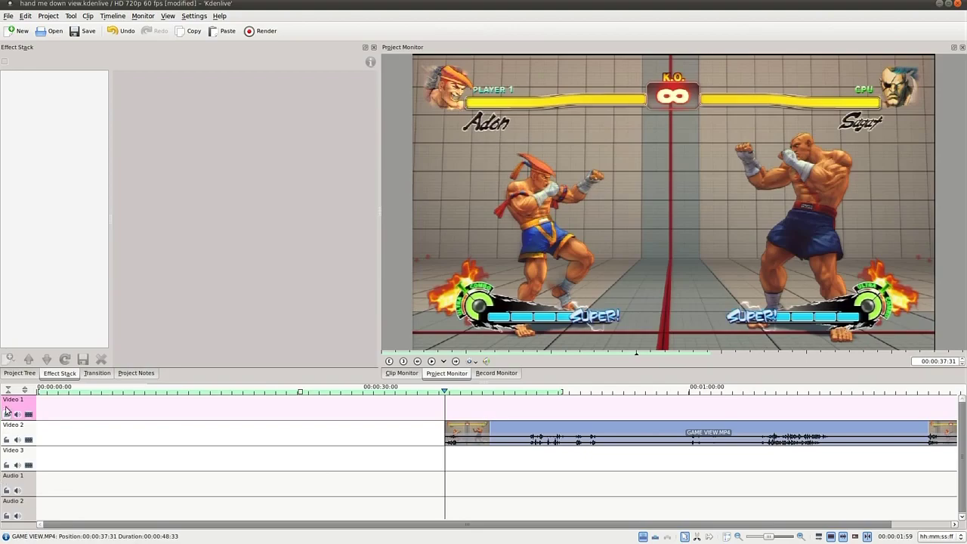
pyautogui.click(18, 373)
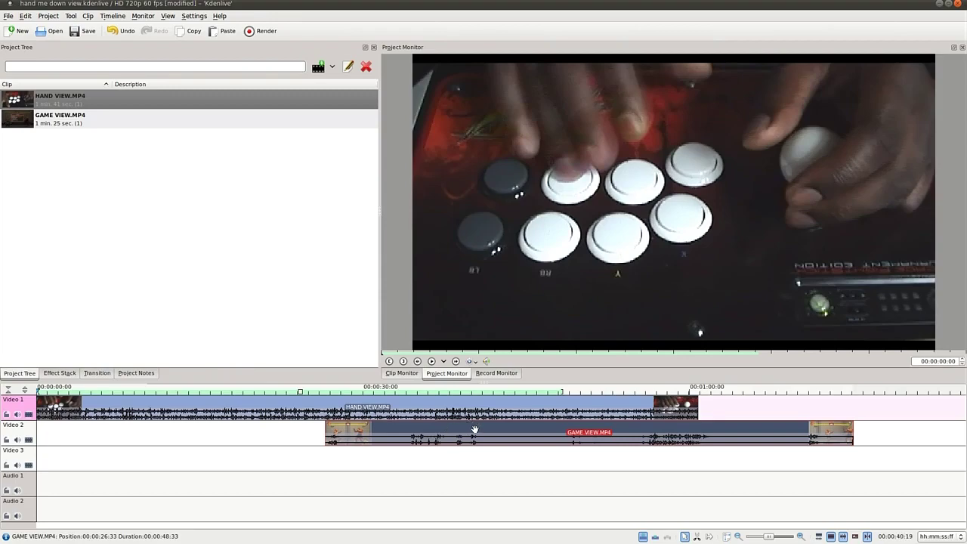
# Step: Move GAME VIEW to start at 00:00:00:00 and park the playhead at 00:00:48:33
pyautogui.moveTo(475, 429); pyautogui.dragTo(171, 433)
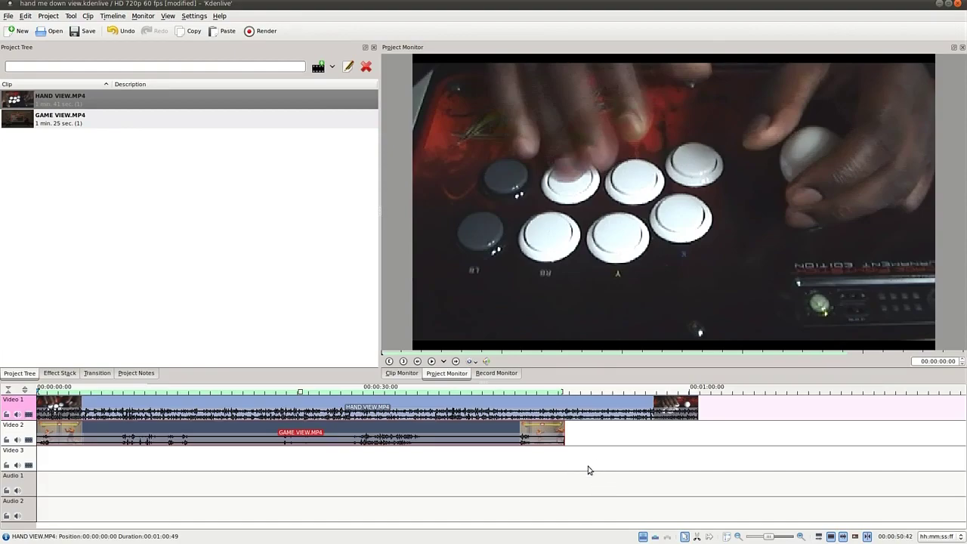
pyautogui.click(571, 455)
pyautogui.click(565, 452)
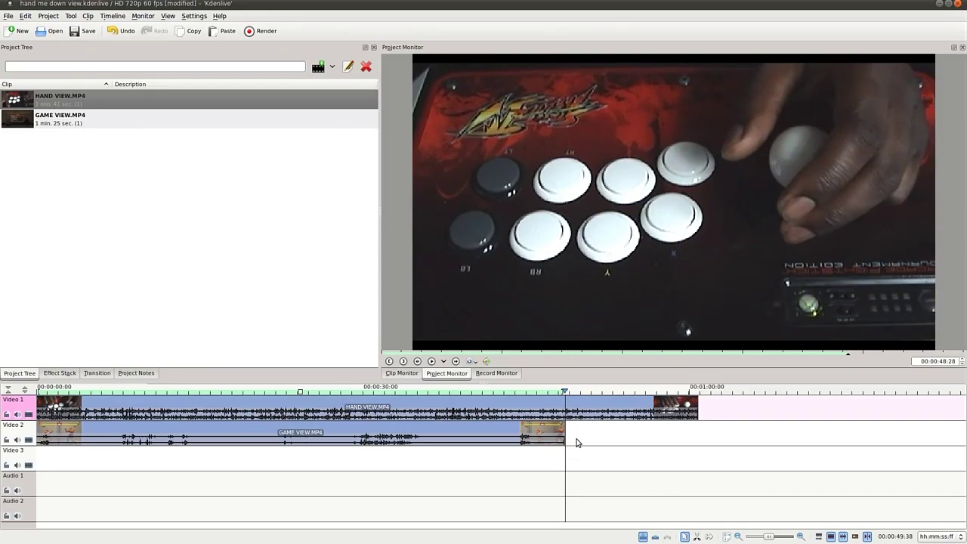
pyautogui.press('Left')
pyautogui.press('Left')
pyautogui.press('Left')
pyautogui.press('Left')
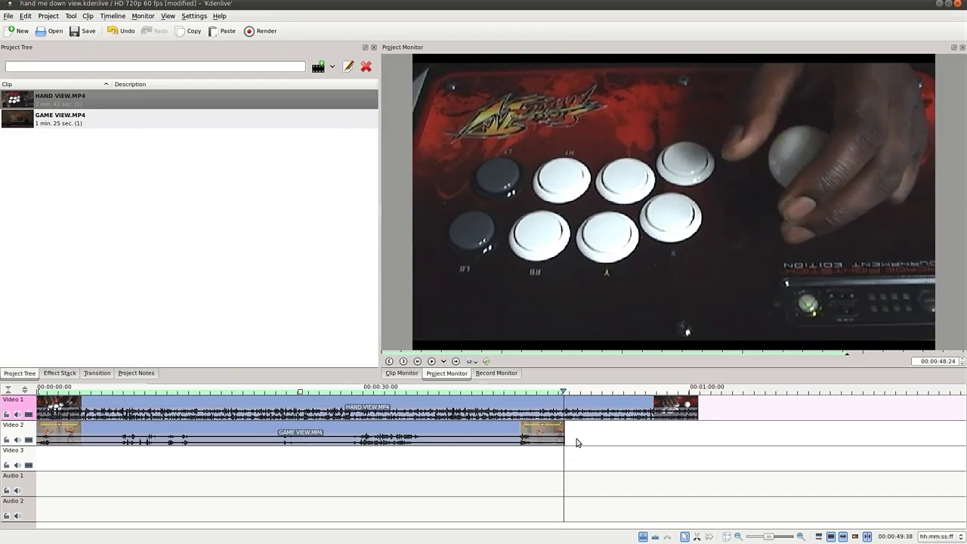
pyautogui.press('Right')
pyautogui.press('Right')
pyautogui.press('Right')
pyautogui.press('Right')
pyautogui.press('Right')
pyautogui.press('Right')
pyautogui.press('Right')
pyautogui.press('Right')
pyautogui.press('Right')
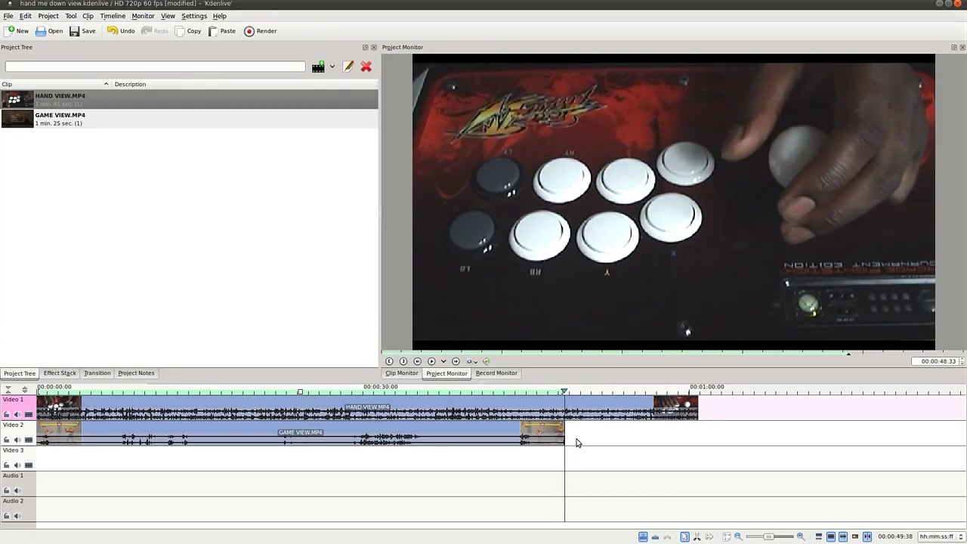
# Step: Split HAND VIEW at 00:00:48:33 and delete its trailing piece
pyautogui.click(574, 413)
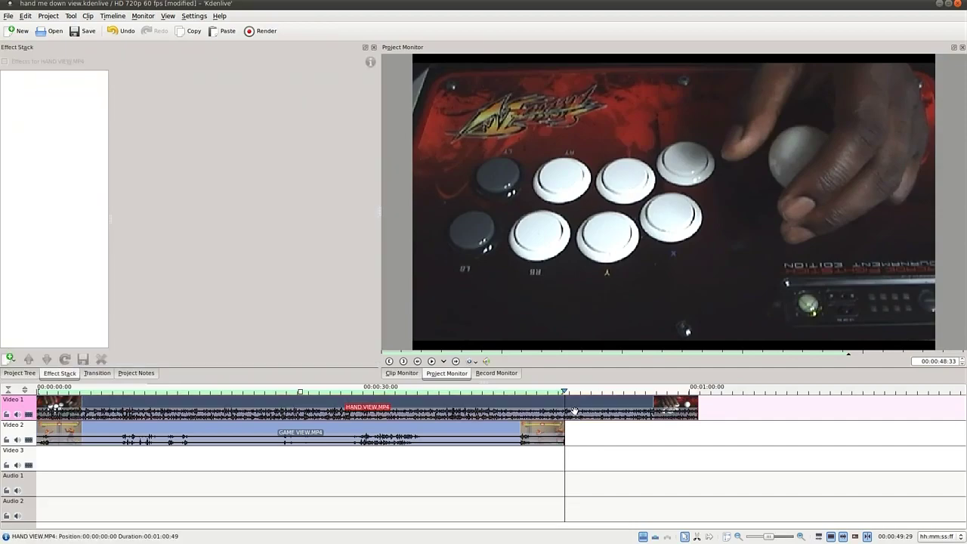
pyautogui.hotkey('shift', 'r')
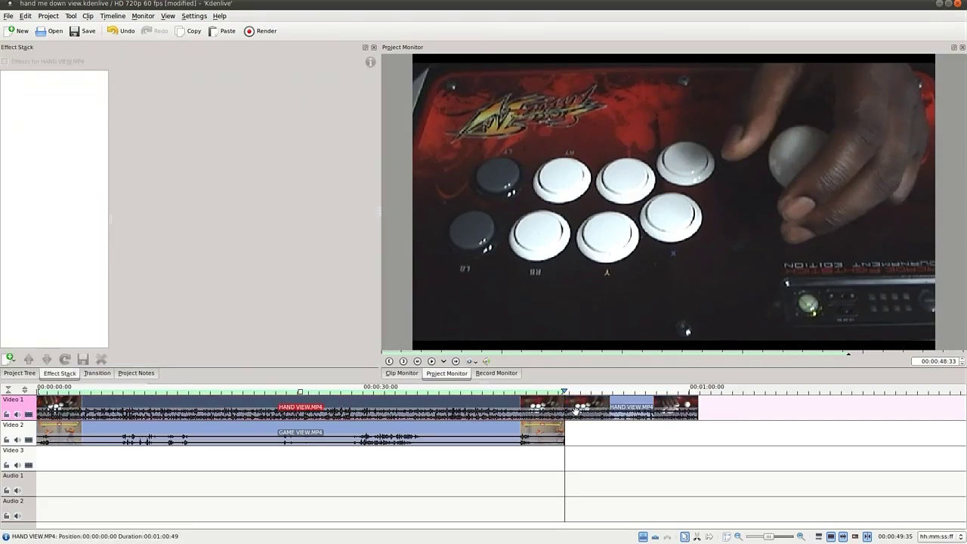
pyautogui.moveTo(593, 406); pyautogui.dragTo(596, 408)
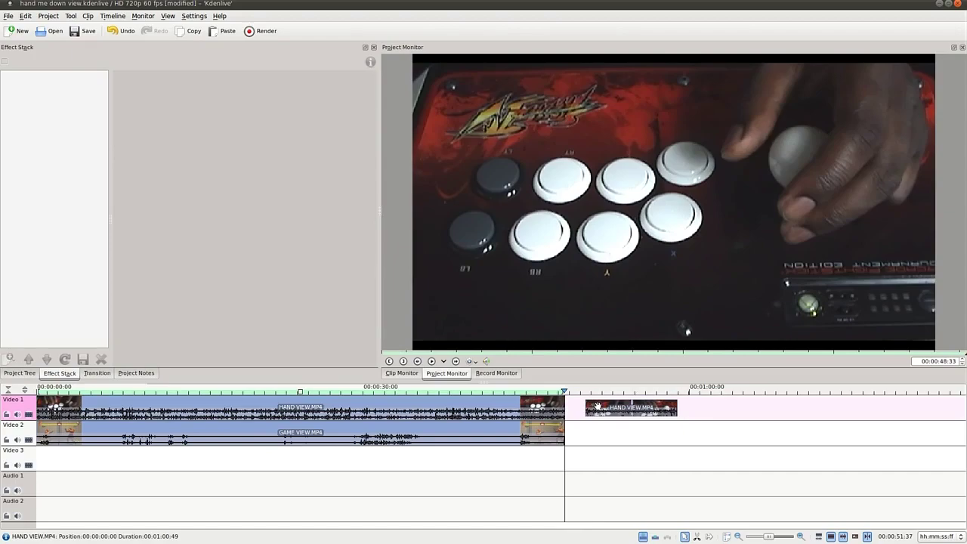
pyautogui.press('Delete')
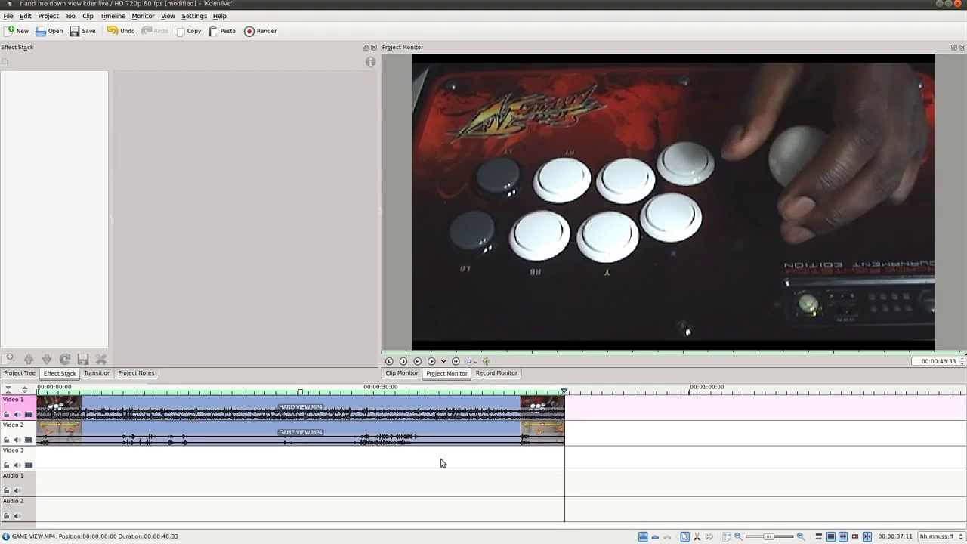
# Step: Add a Composite transition to the HAND VIEW clip and position it on the timeline
pyautogui.rightClick(447, 408)
pyautogui.moveTo(559, 521)
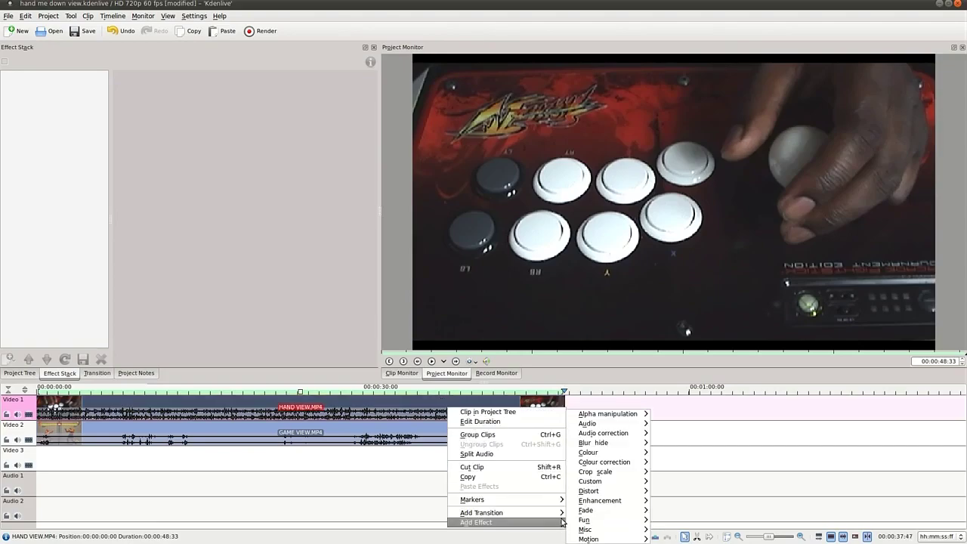
pyautogui.moveTo(563, 499)
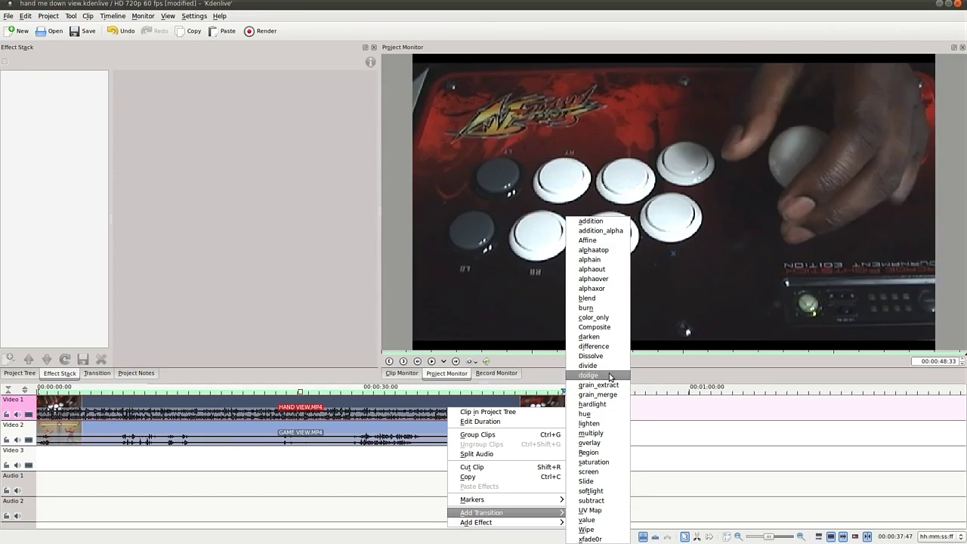
pyautogui.click(604, 328)
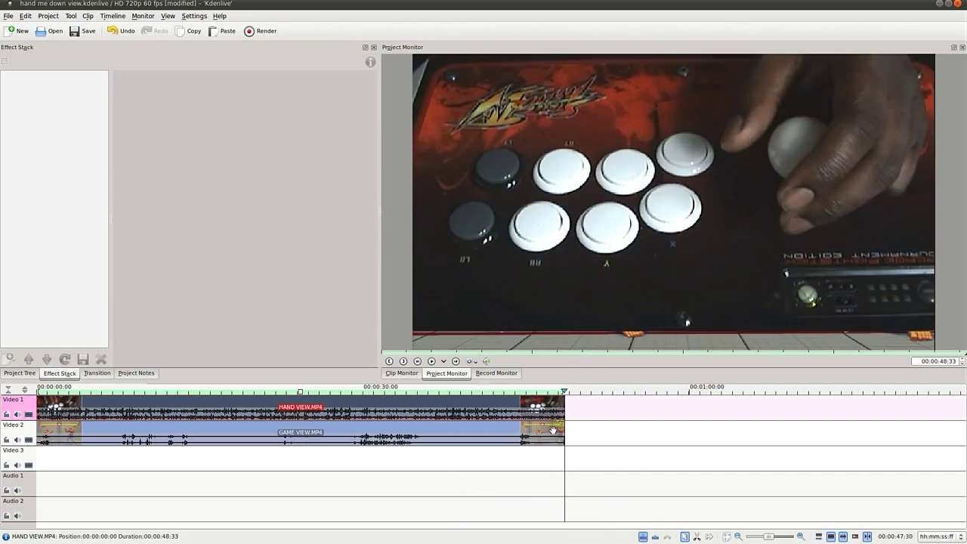
pyautogui.moveTo(558, 420); pyautogui.dragTo(673, 420)
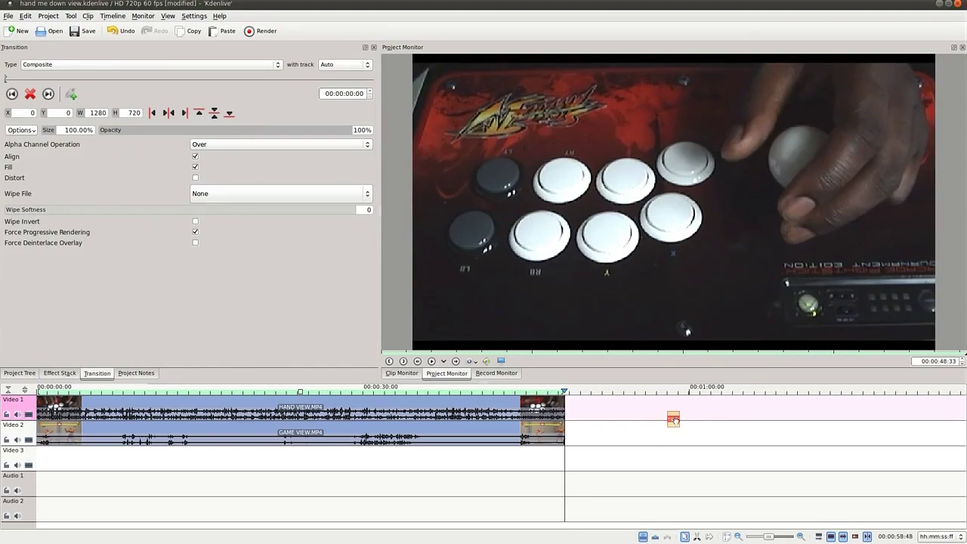
# Step: Drop the Composite on the game track and resize the hand cam to 327×184 (25.59%) at X 511, Y 534
pyautogui.moveTo(673, 420); pyautogui.dragTo(563, 433)
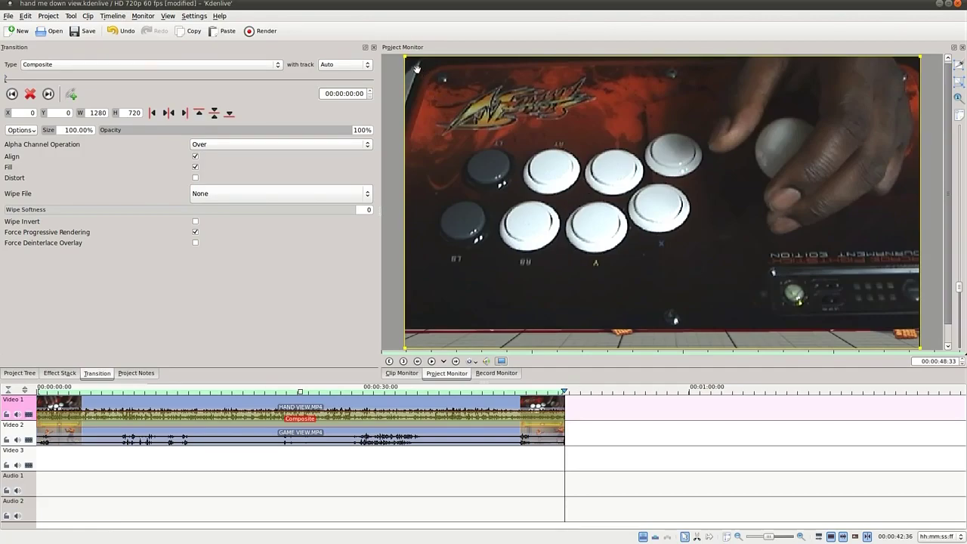
pyautogui.moveTo(406, 57); pyautogui.dragTo(794, 288)
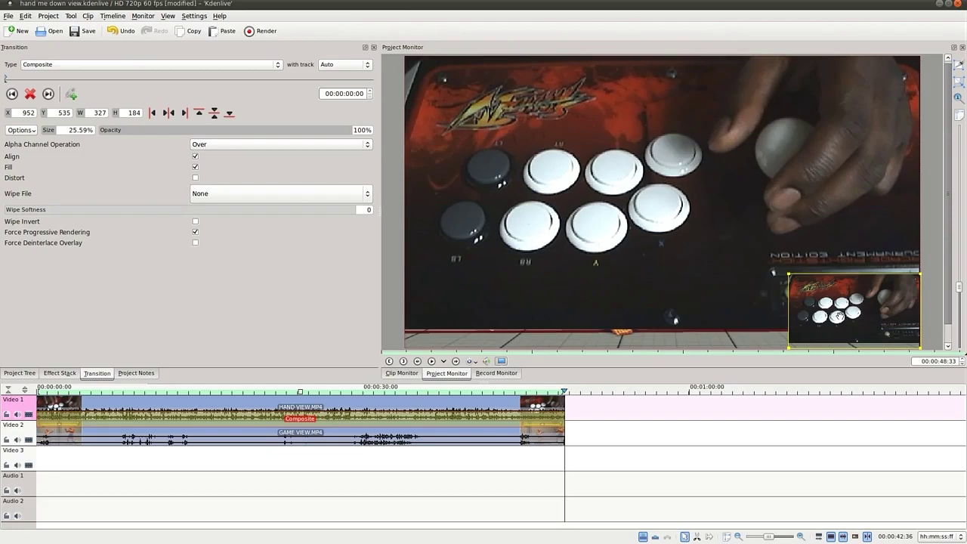
pyautogui.moveTo(861, 320); pyautogui.dragTo(685, 321)
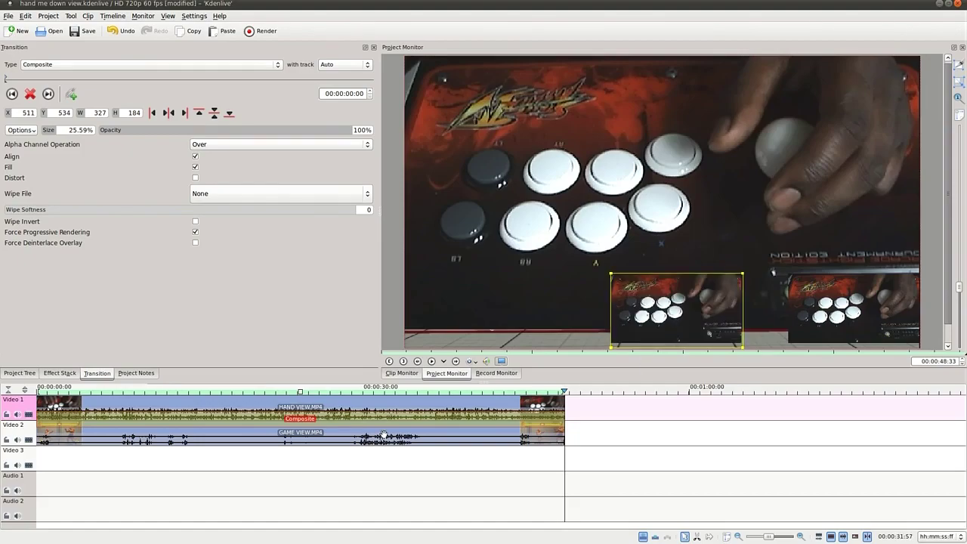
# Step: Preview around 28 s, then centre the Composite transition's hand-cam inset horizontally at X 476, Y 535
pyautogui.click(302, 481)
pyautogui.click(346, 472)
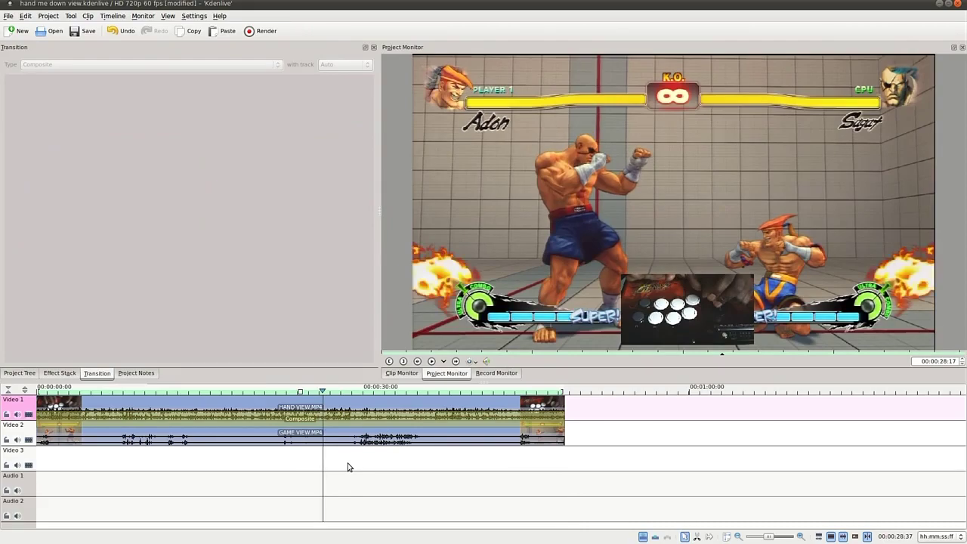
pyautogui.press('space')
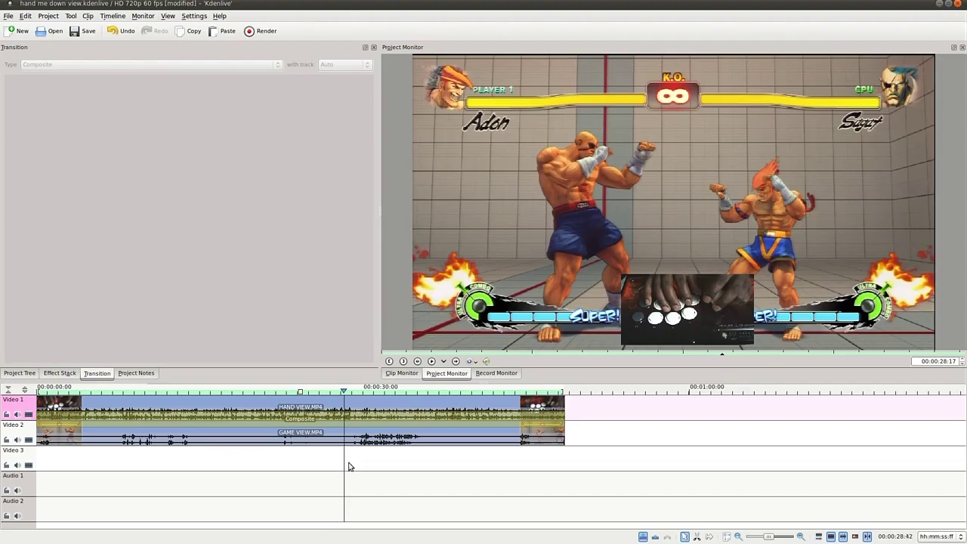
pyautogui.click(184, 417)
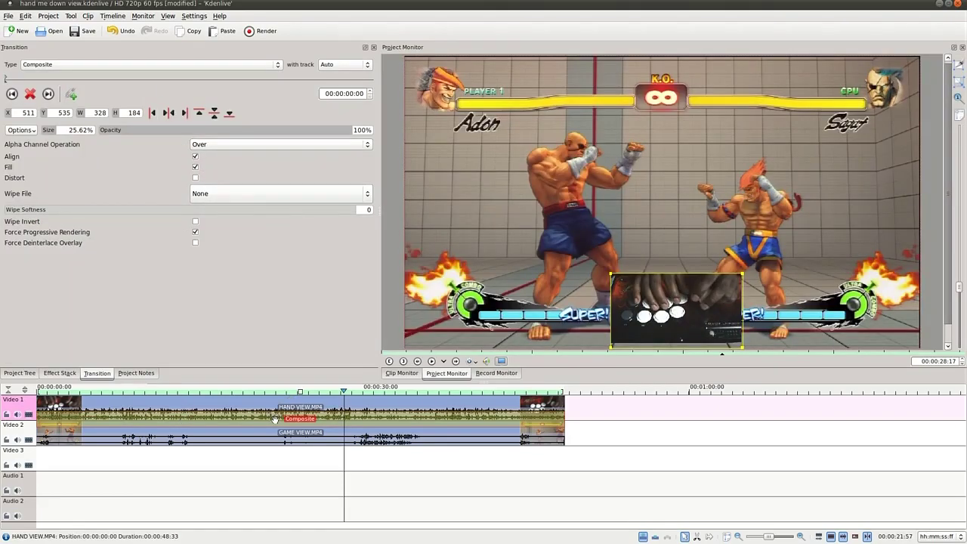
pyautogui.click(169, 114)
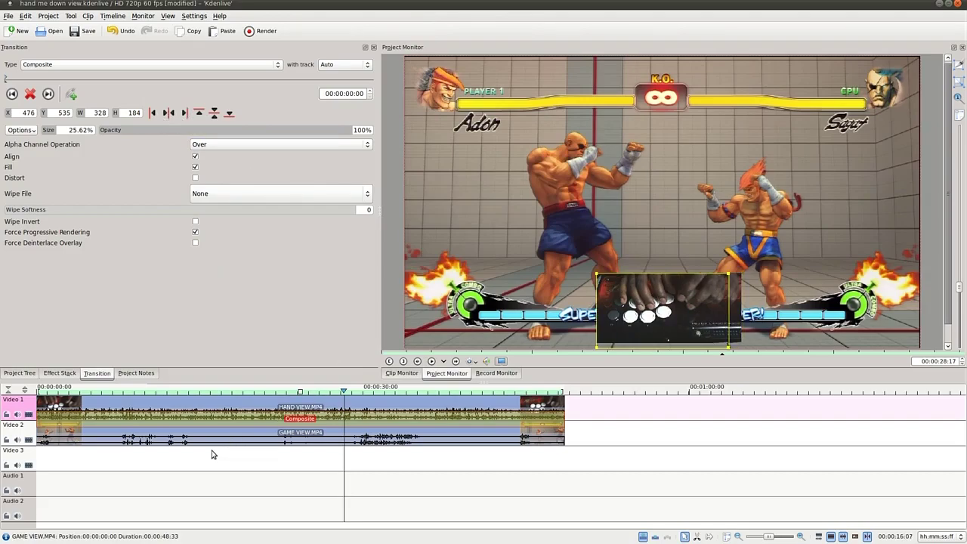
# Step: Add a Misc > Rotate (keyframable) effect to HAND VIEW with Rotate X at 1800
pyautogui.rightClick(198, 408)
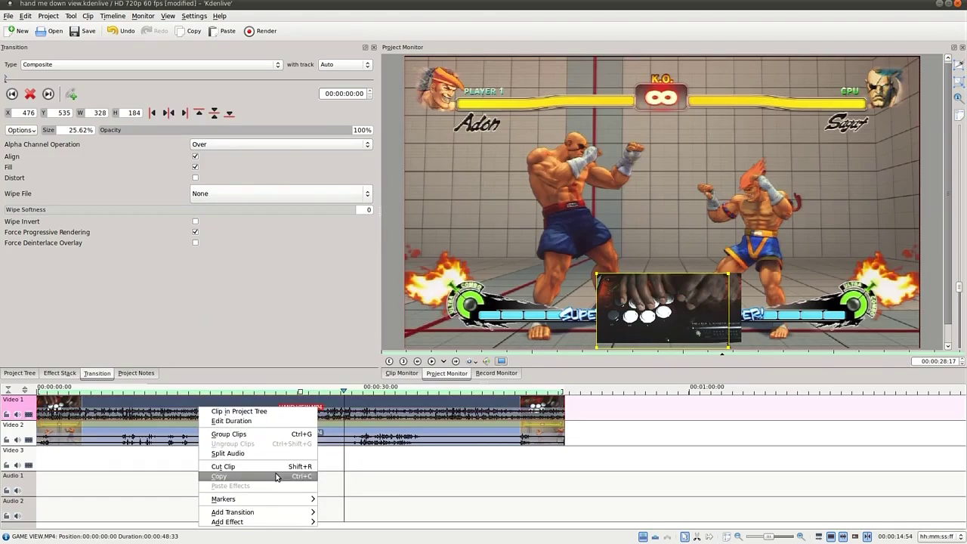
pyautogui.moveTo(276, 512)
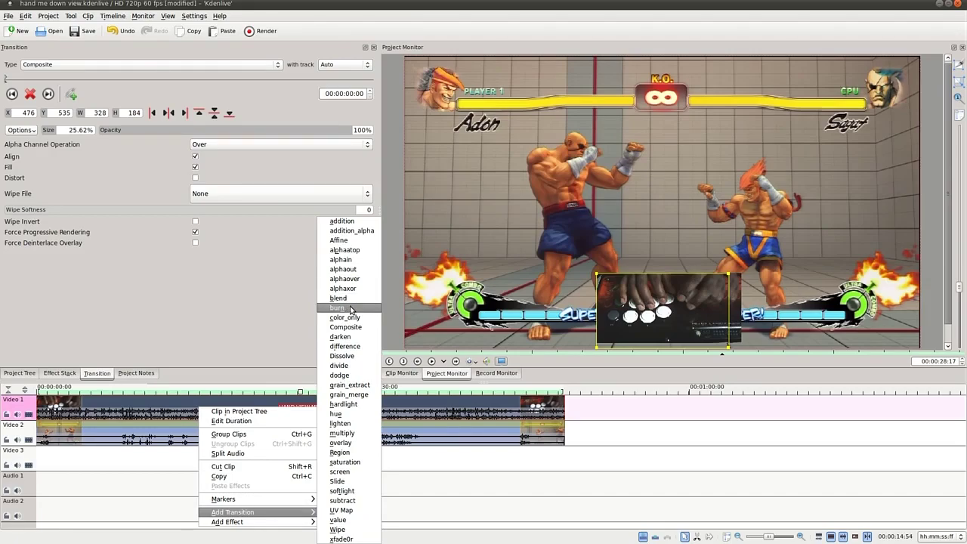
pyautogui.moveTo(367, 535)
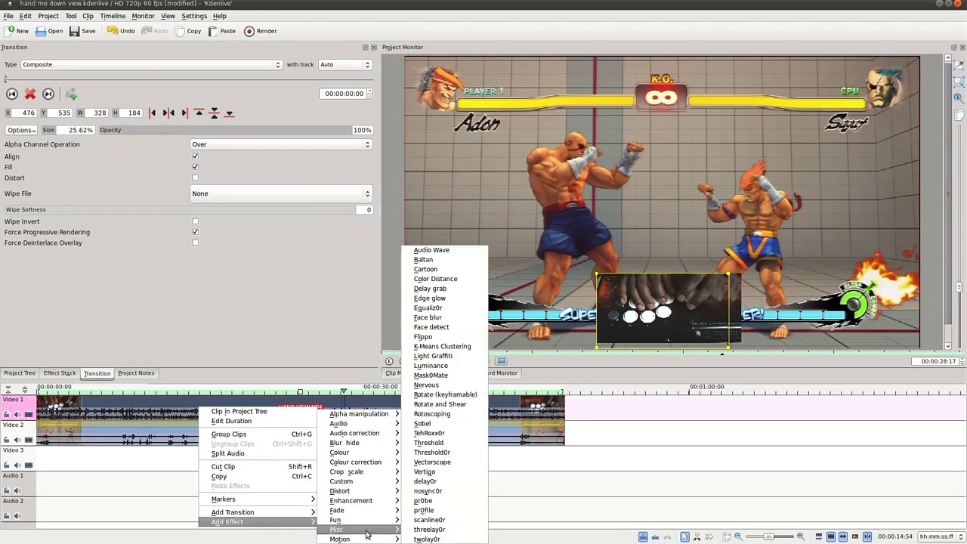
pyautogui.click(447, 395)
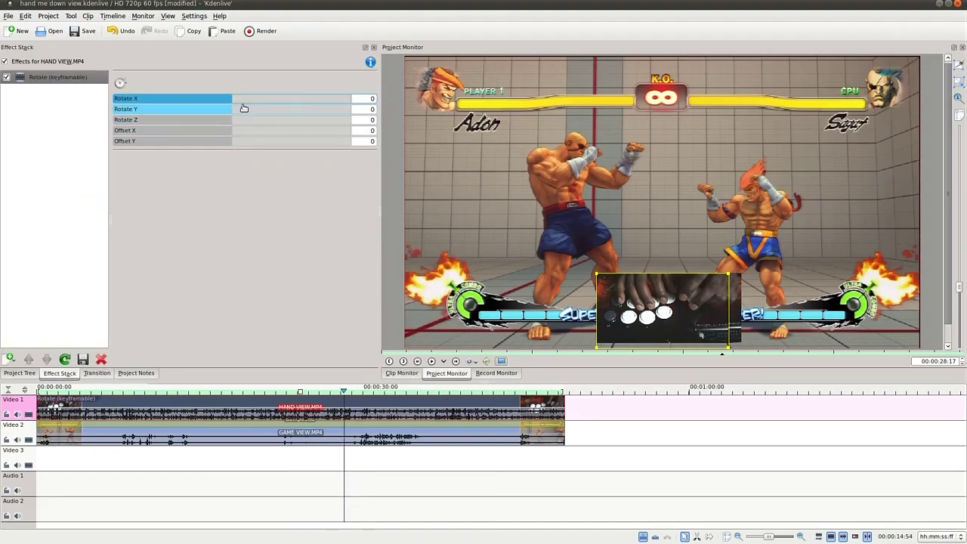
pyautogui.moveTo(217, 97); pyautogui.dragTo(370, 110)
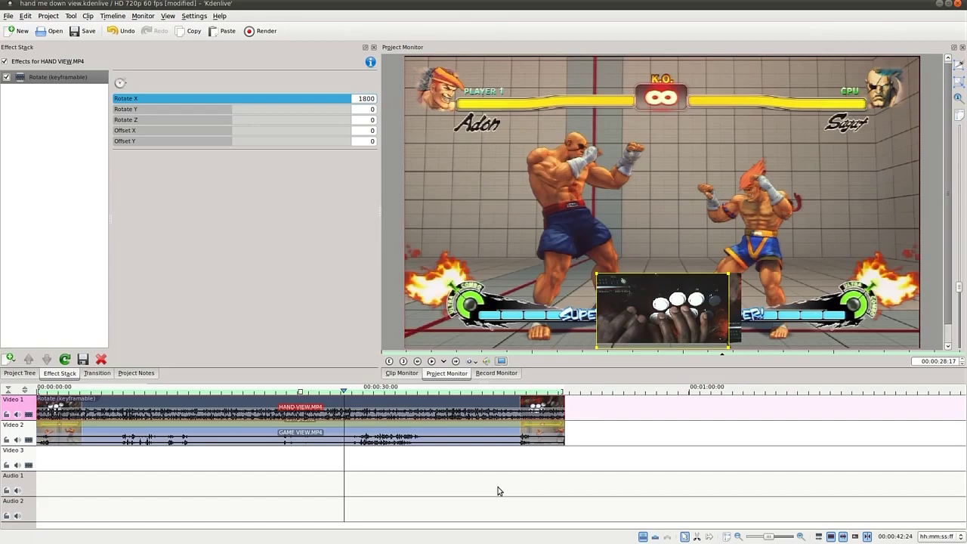
# Step: Deselect the hand-cam clip by clicking an empty spot on the timeline
pyautogui.click(319, 470)
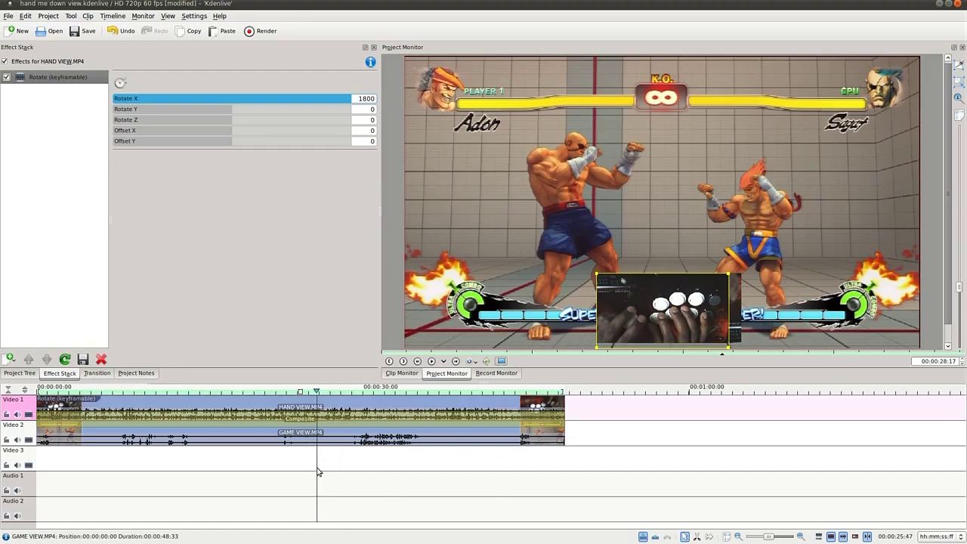